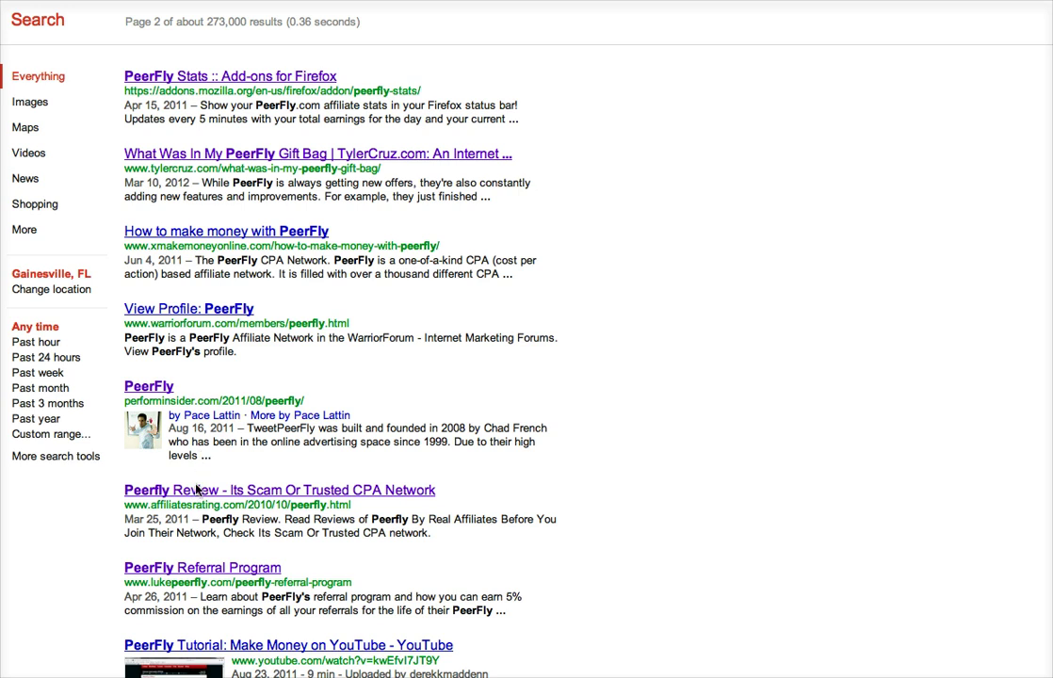
- In profile edit mode, check the Affiliate Manager entry under Contributor to, then cancel unchanged
scroll(203, 497, down, 1)
scroll(203, 497, up, 1)
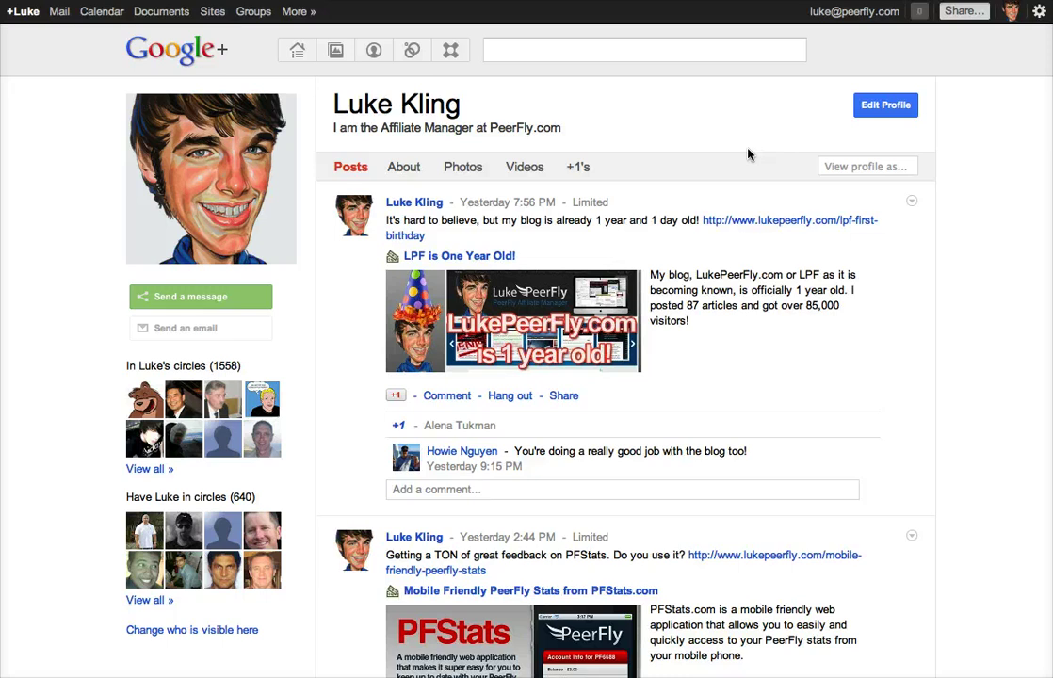
click(895, 112)
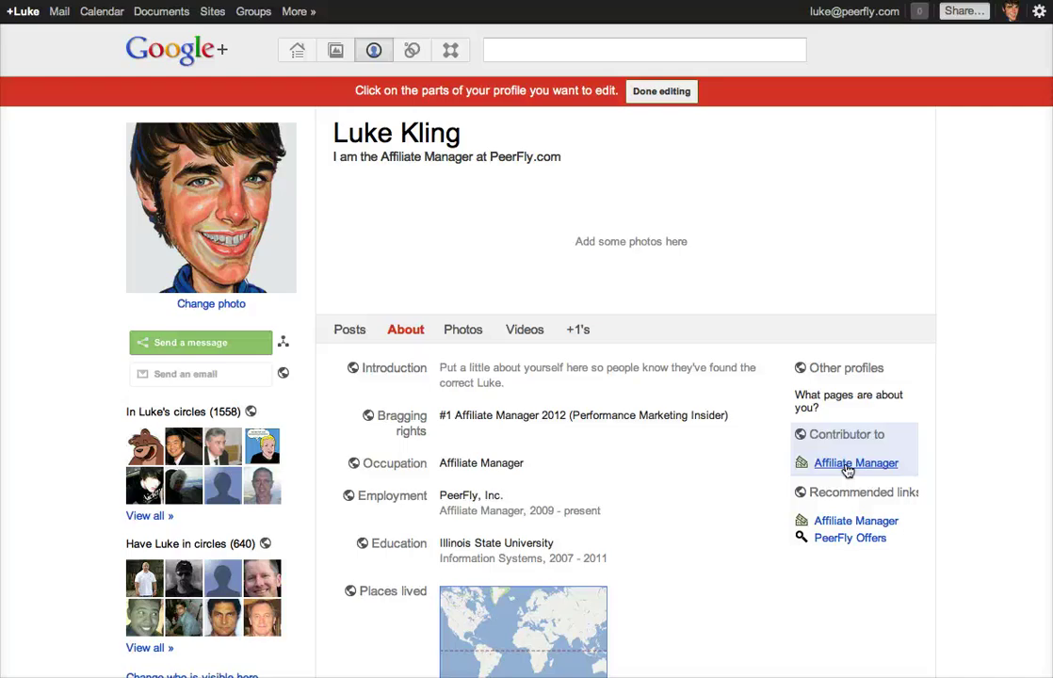
click(859, 440)
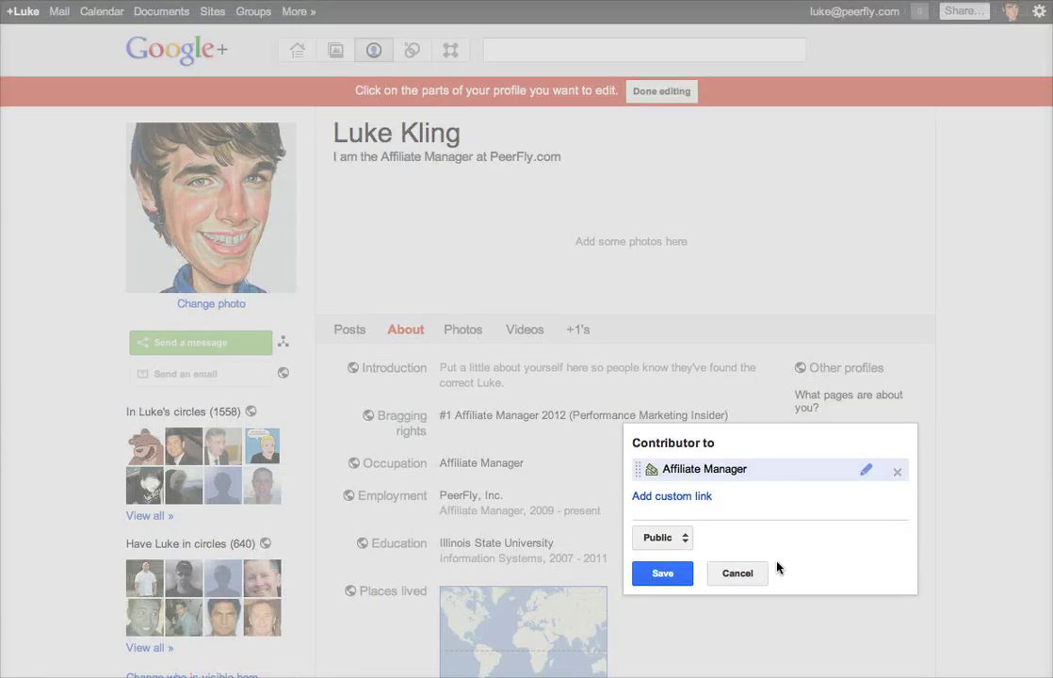
click(750, 576)
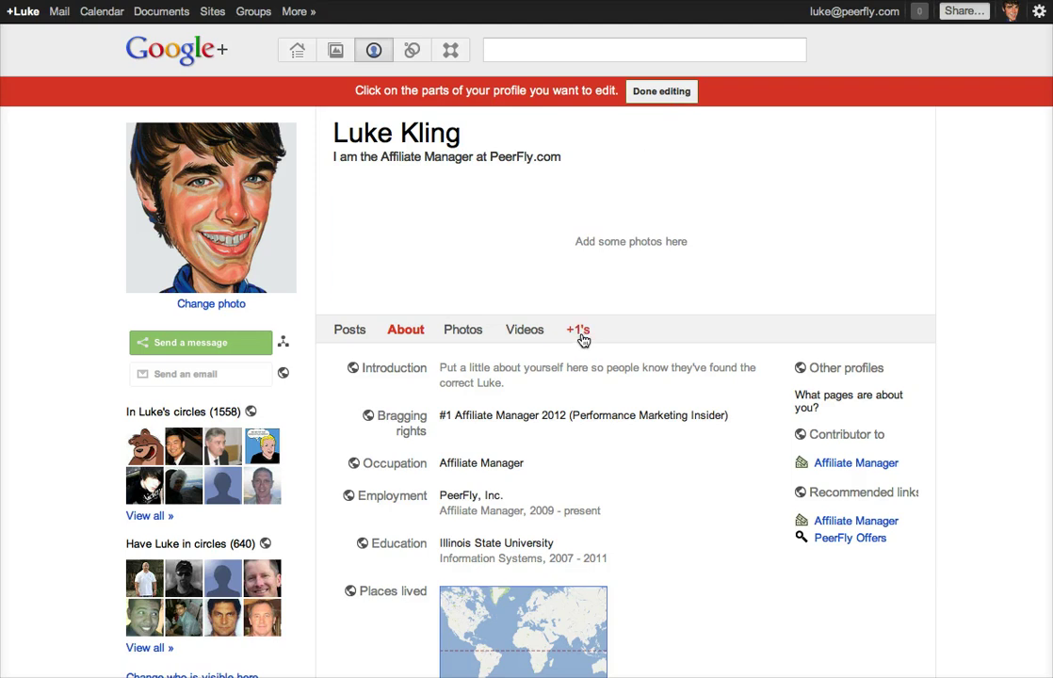
- Keep the +1's tab shown on the profile and finish editing to list the +1'd pages
click(579, 332)
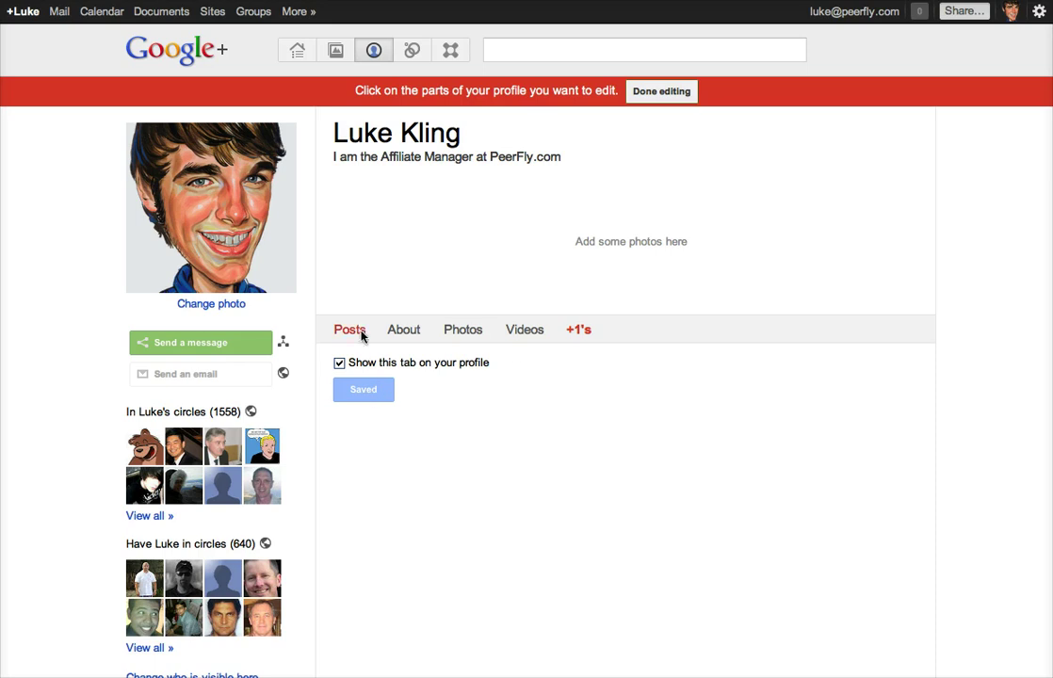
click(397, 332)
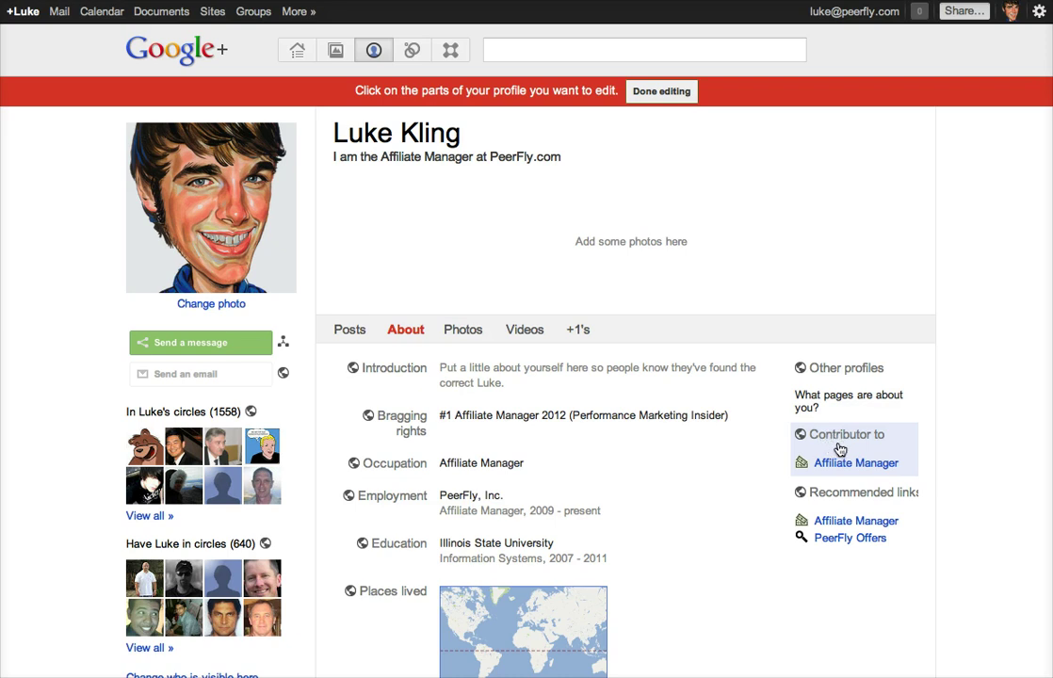
click(578, 331)
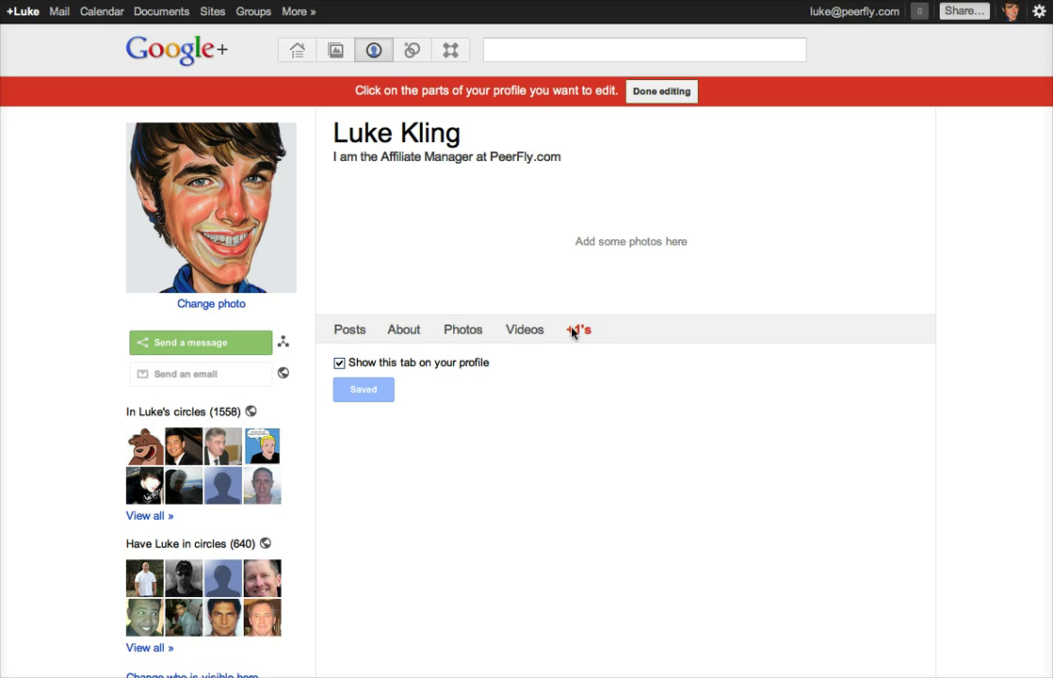
click(658, 95)
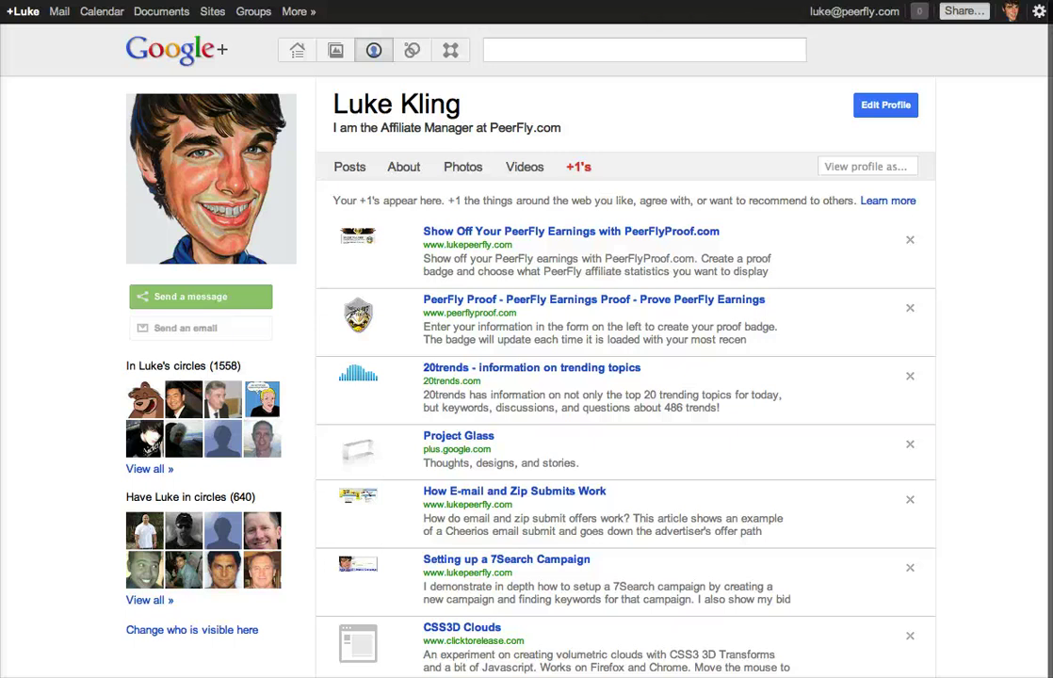
- On the Google Developers Profile Config Tool page, highlight the Google+ profile ID in its field
click(659, 2)
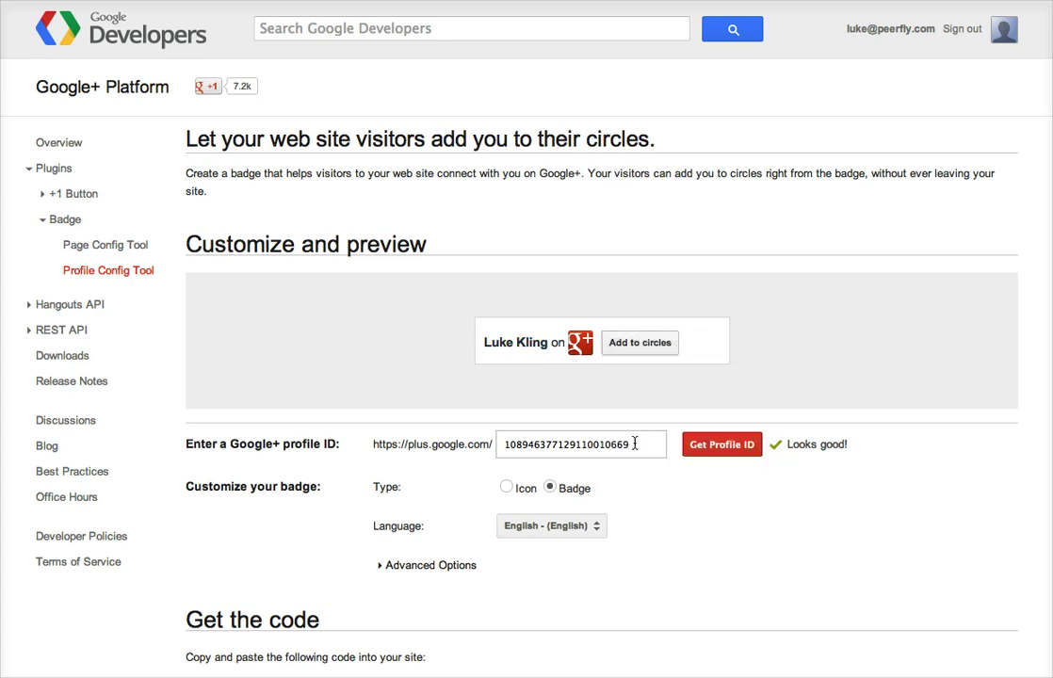
drag(659, 443, 479, 444)
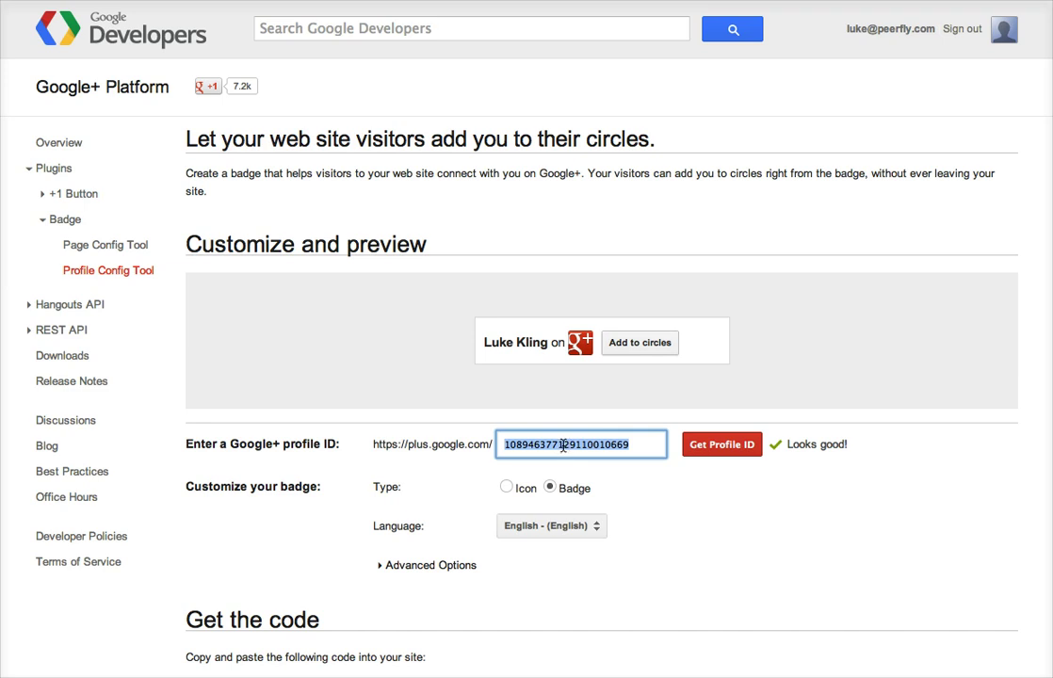
click(564, 449)
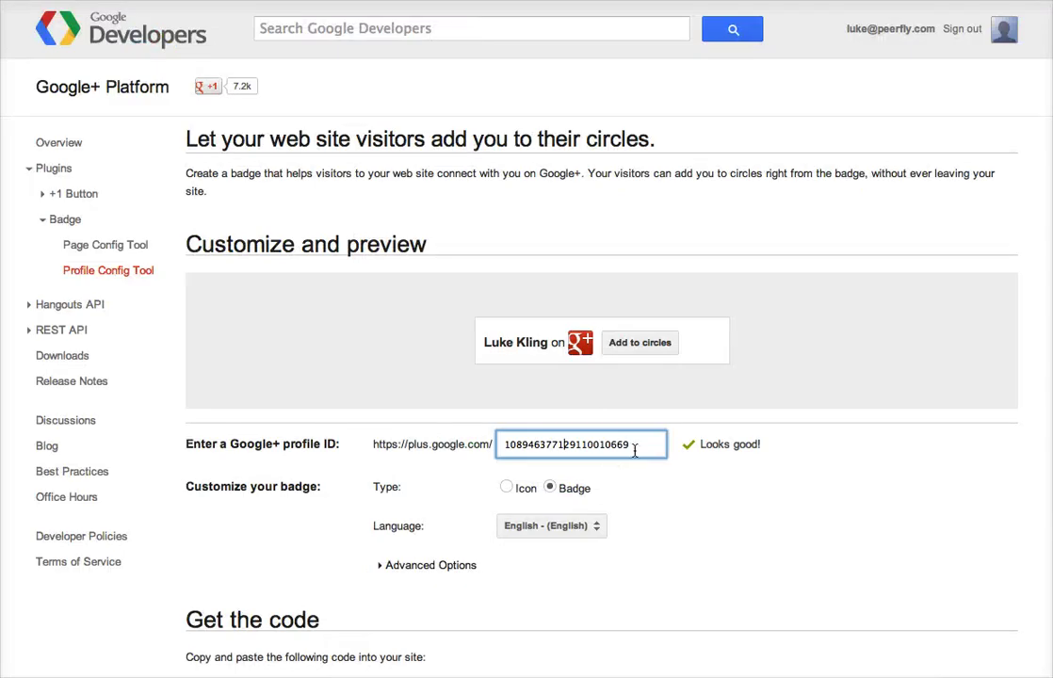
drag(630, 445, 487, 437)
click(482, 438)
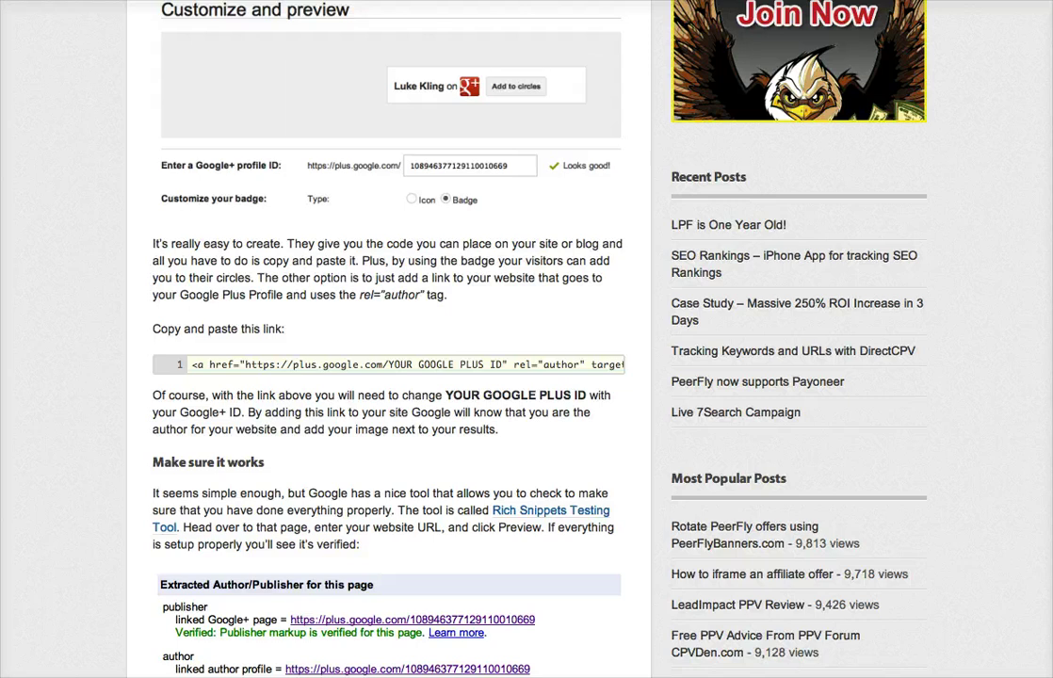
- Select the full rel="author" link code line on the blog post
double_click(196, 369)
click(194, 370)
drag(194, 367, 636, 358)
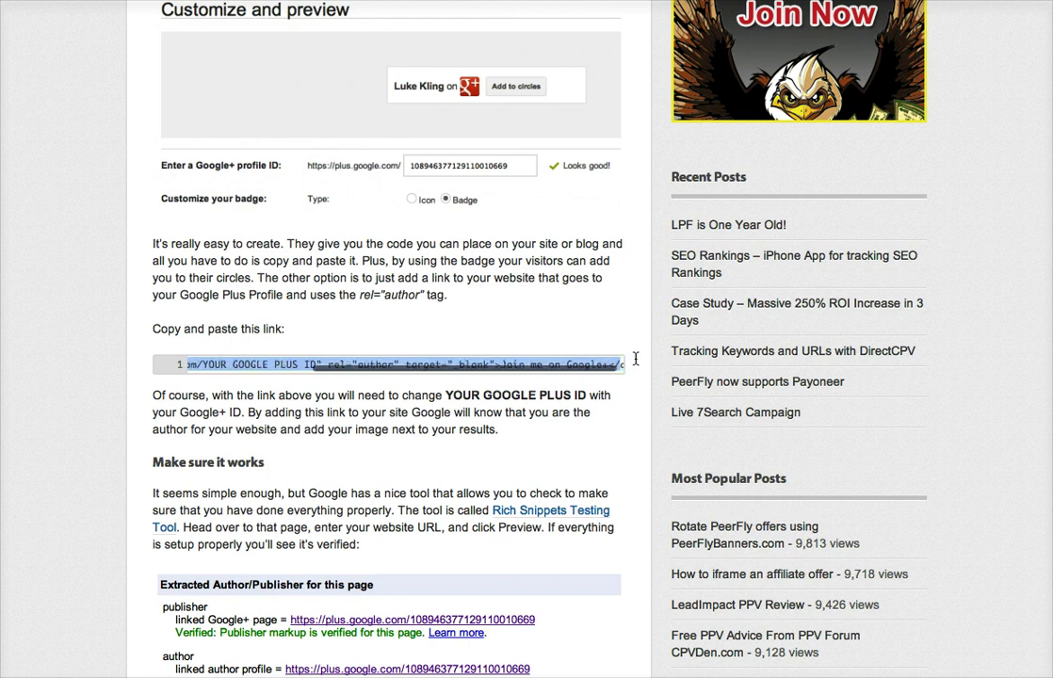
click(545, 369)
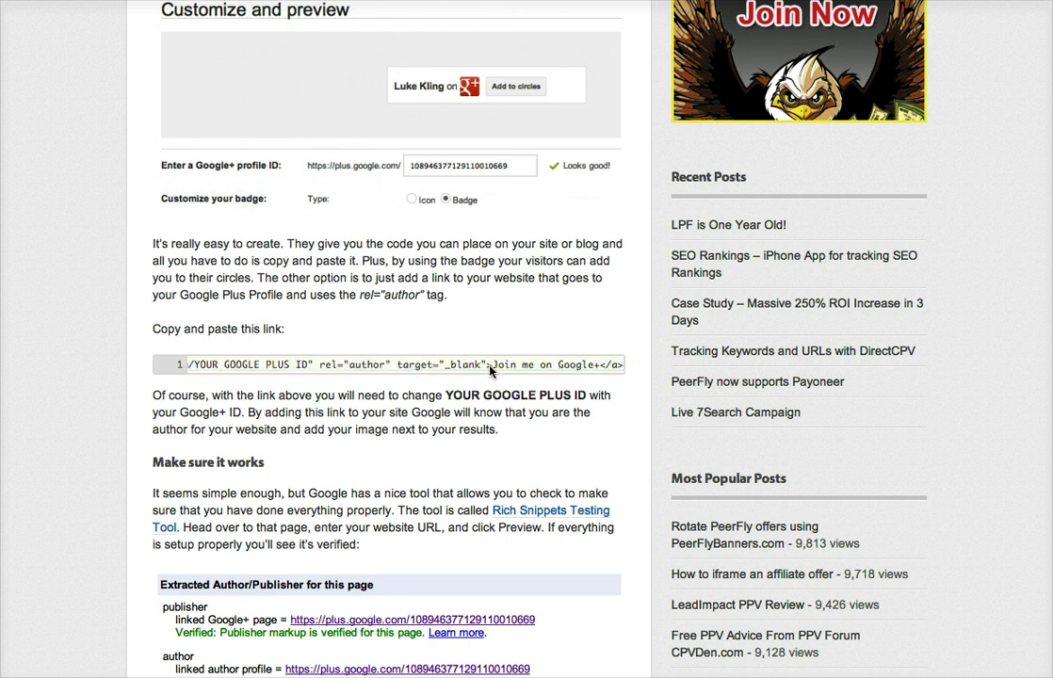
- Highlight the 'Join me on Google+' text, rel="author" and YOUR GOOGLE PLUS ID, then scroll down
drag(491, 366, 599, 364)
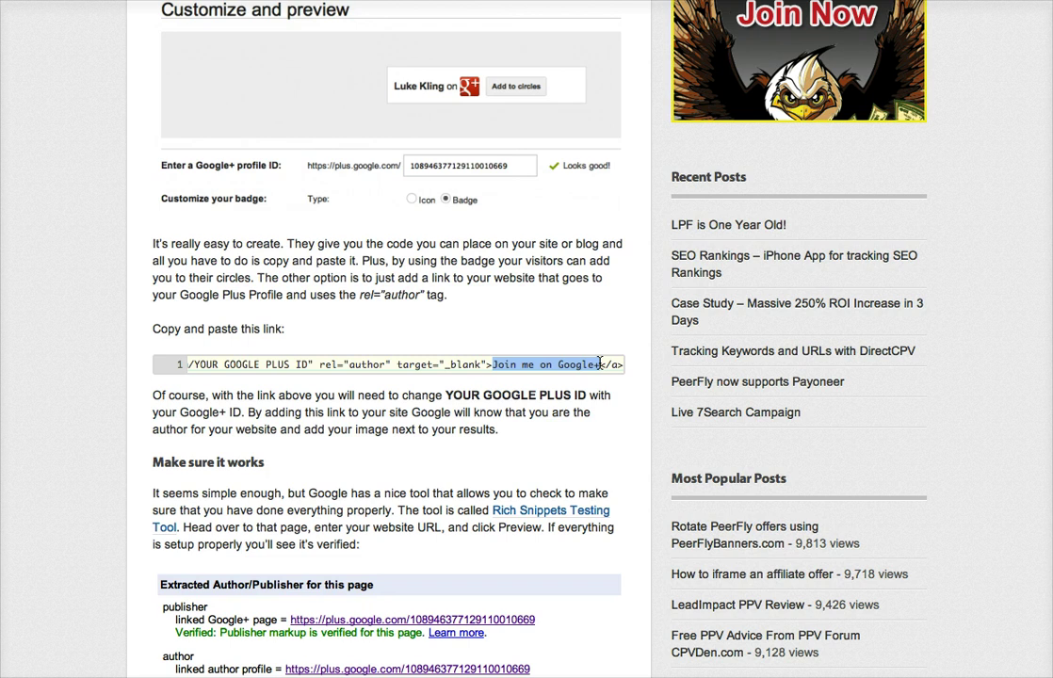
click(459, 364)
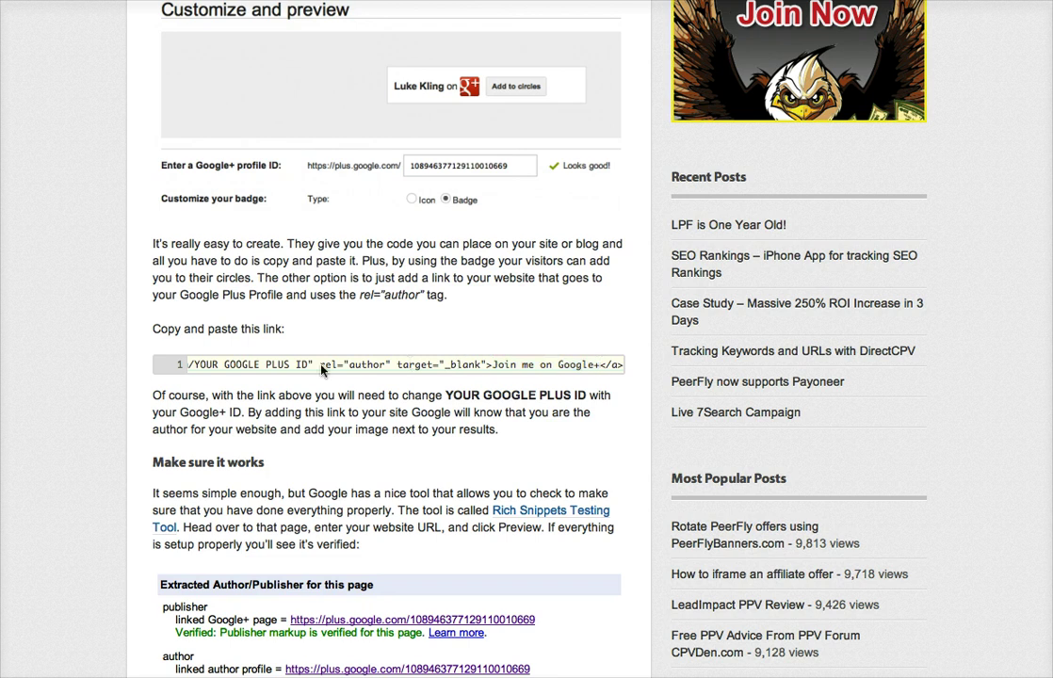
drag(319, 364, 392, 367)
click(369, 371)
drag(320, 365, 391, 365)
mouse_move(309, 364)
mouse_down()
mouse_move(269, 367)
mouse_move(305, 365)
mouse_up()
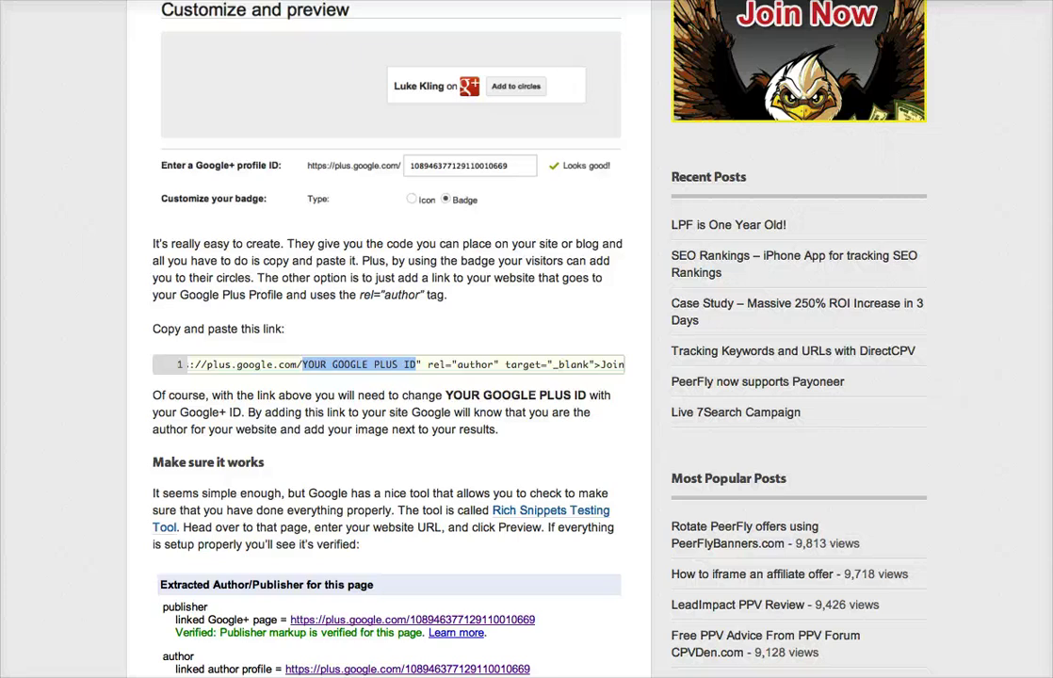
scroll(485, 363, down, 3)
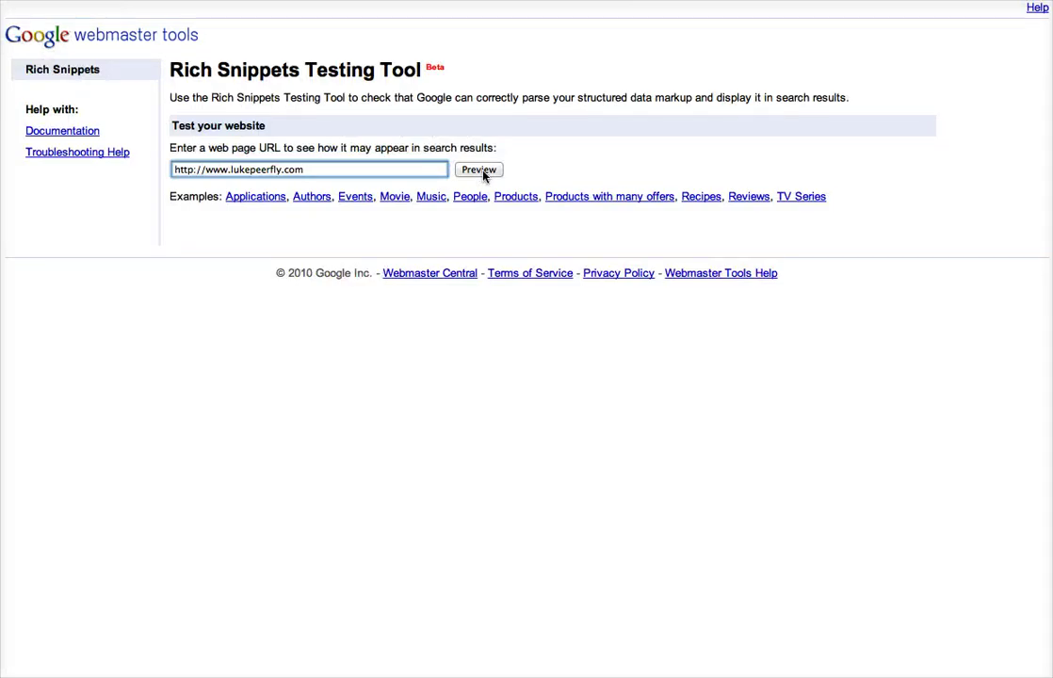
click(489, 172)
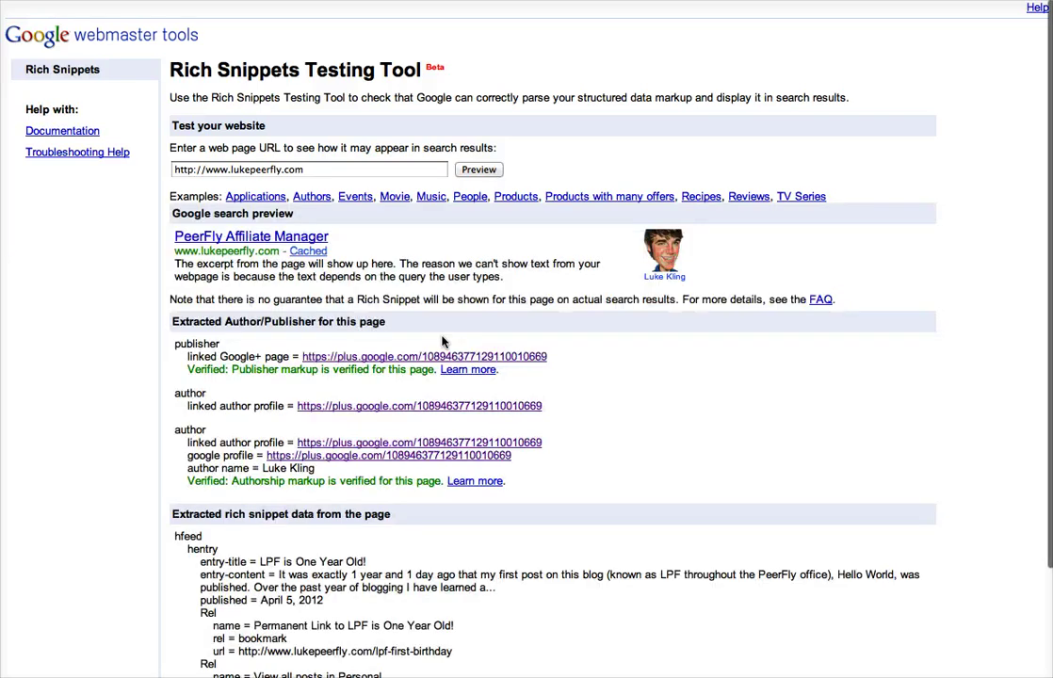
scroll(311, 330, down, 1)
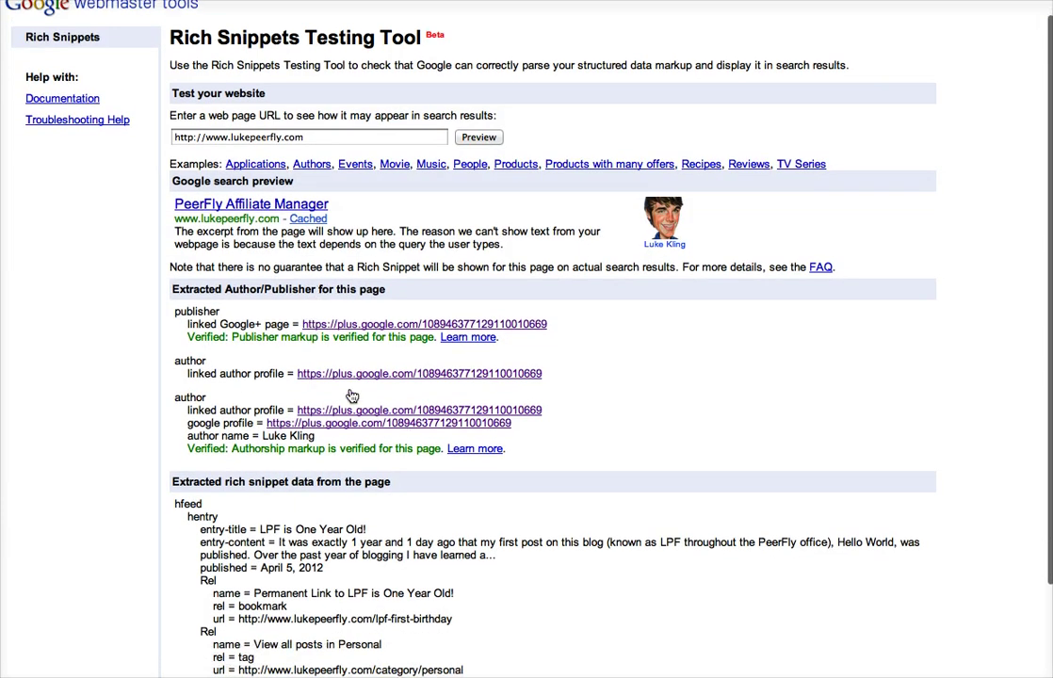
drag(185, 337, 370, 338)
click(370, 339)
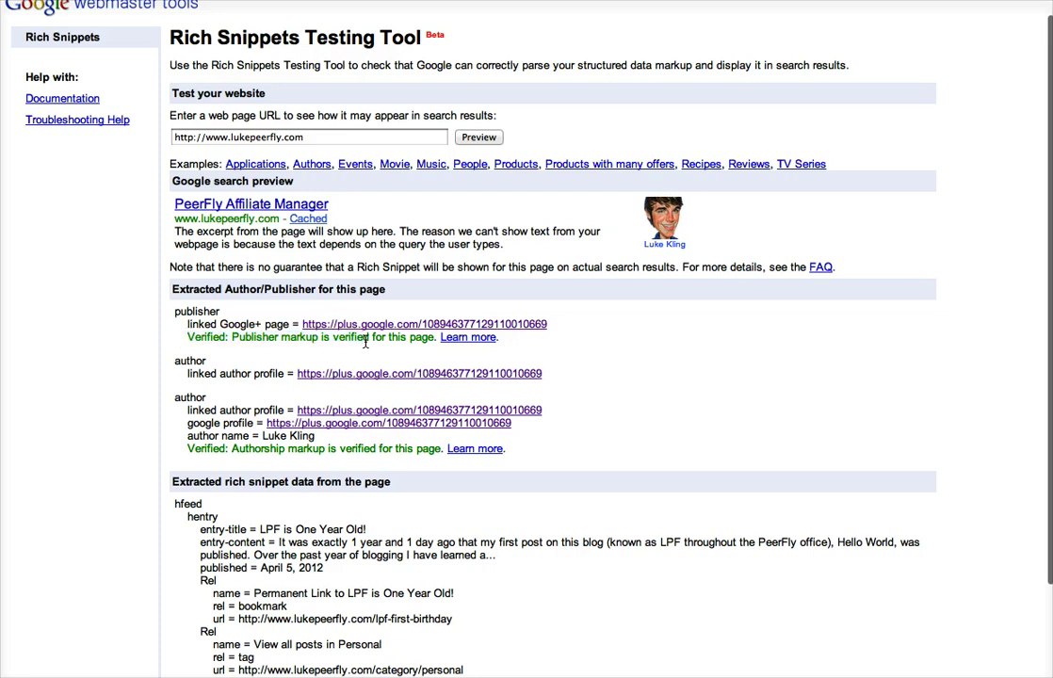